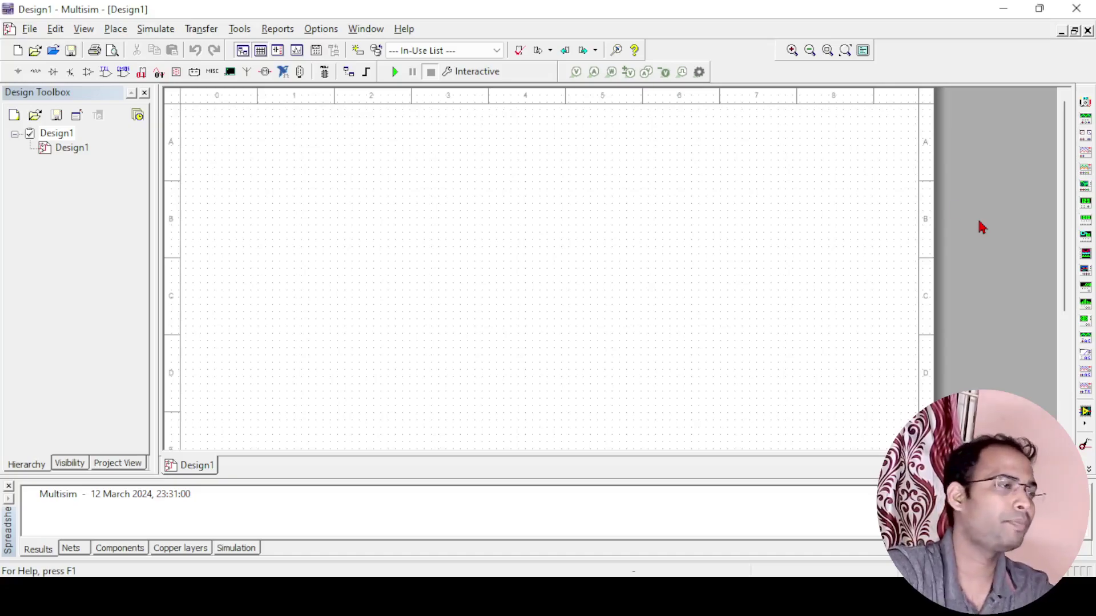
Step: Select the SPST switch from the Basic group's SWITCH family in the component library
click(17, 72)
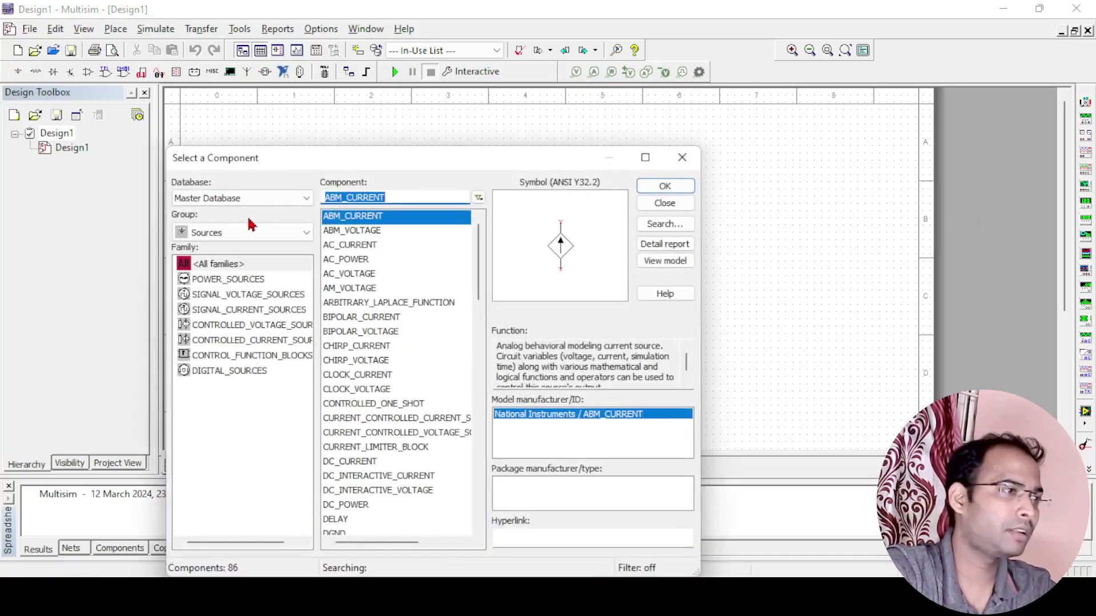
click(236, 232)
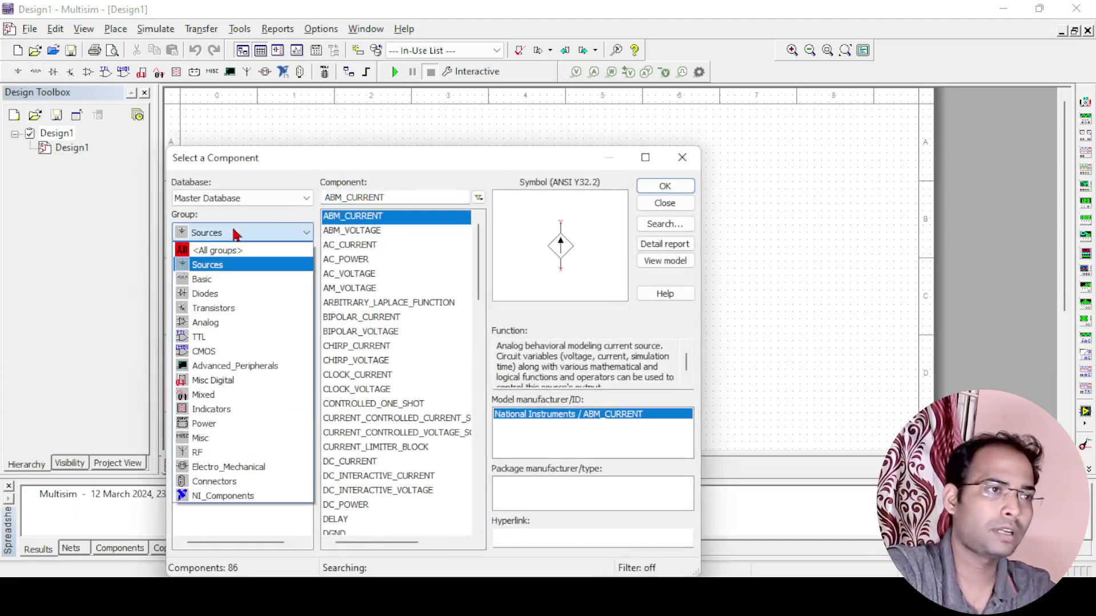
click(211, 280)
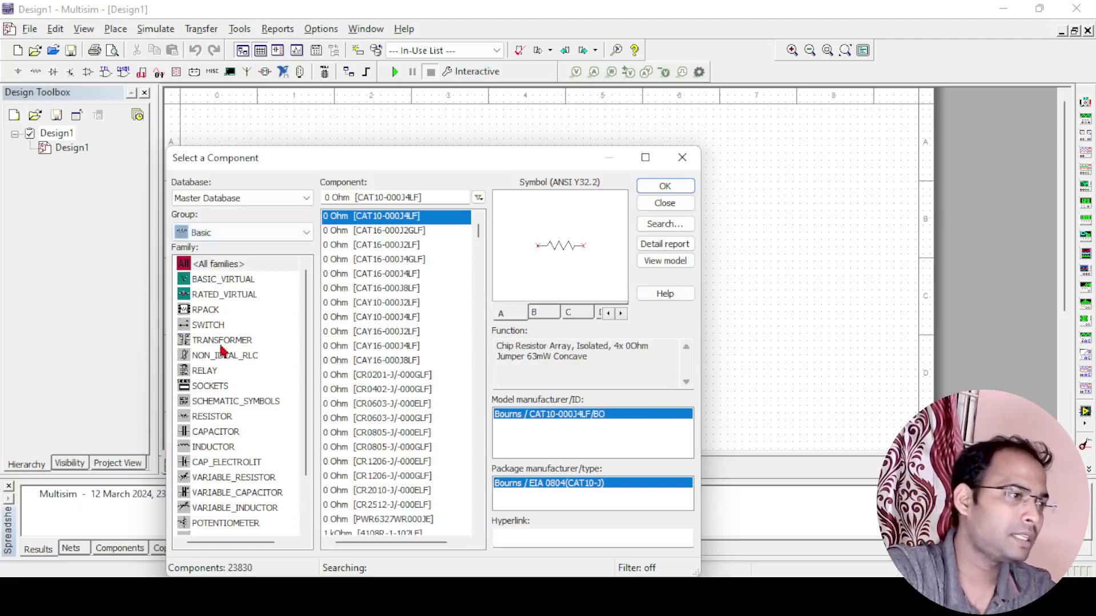
click(217, 327)
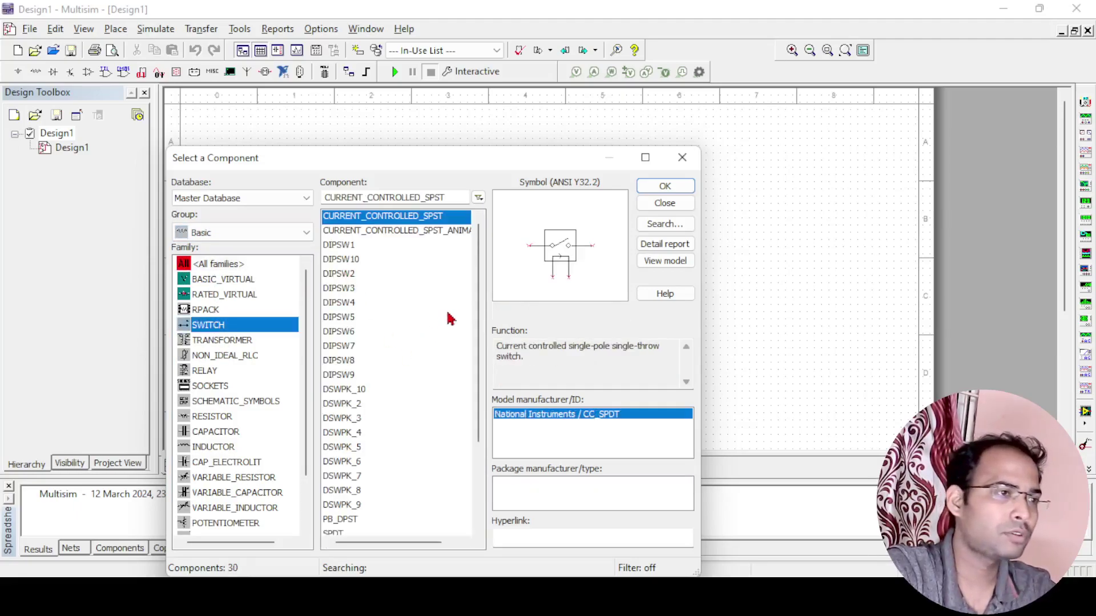
click(479, 339)
scroll(479, 338, down, 2)
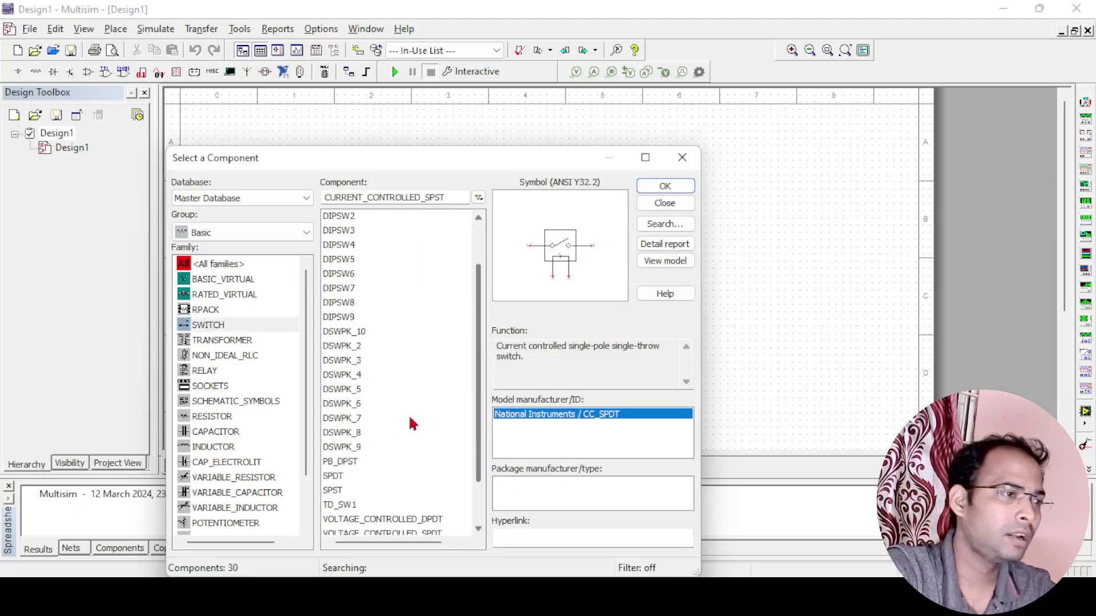
click(336, 492)
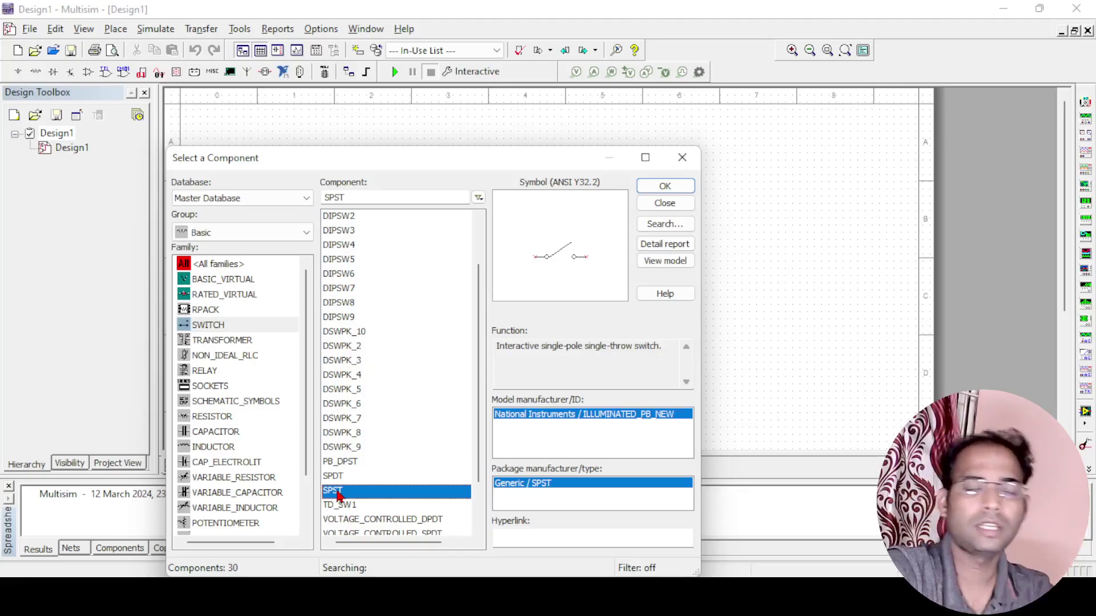
Step: Place switch S1 near the top of the sheet and paste a copy below it as S2
click(688, 190)
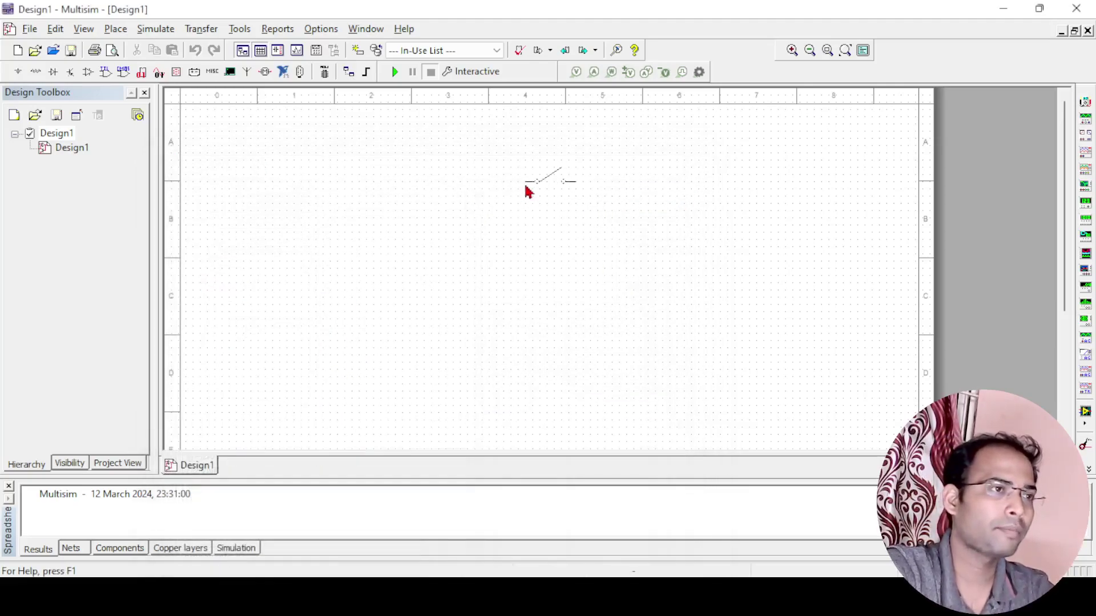
click(474, 173)
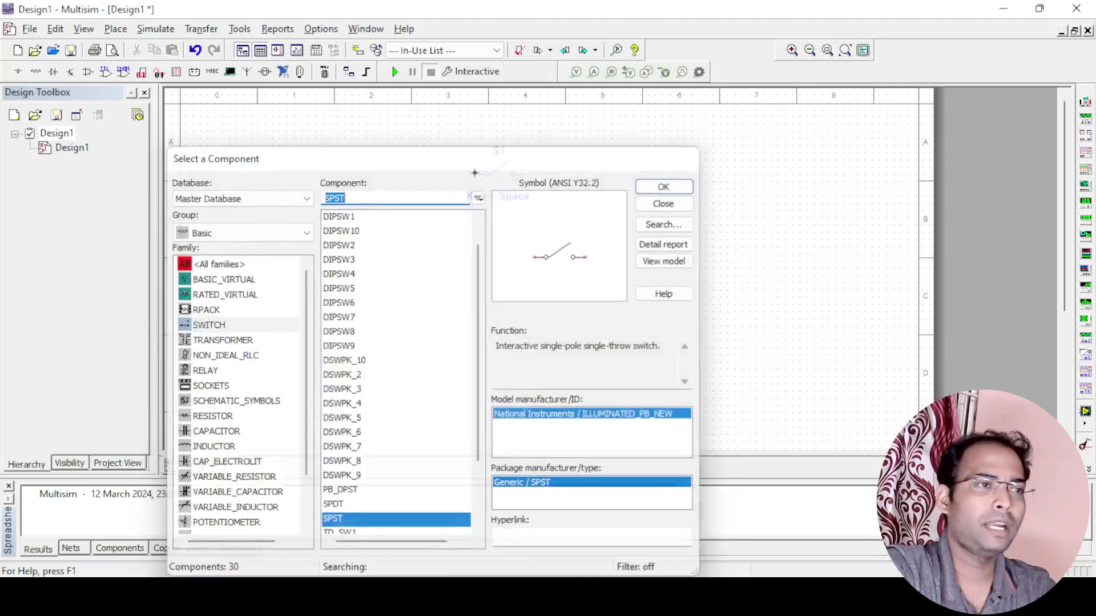
key(Escape)
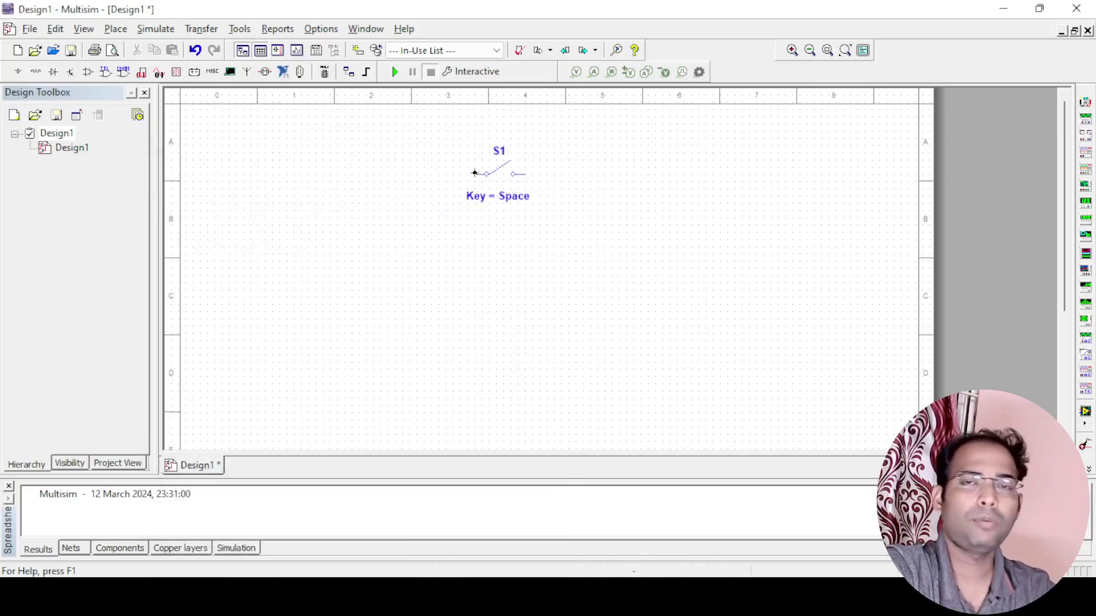
click(534, 173)
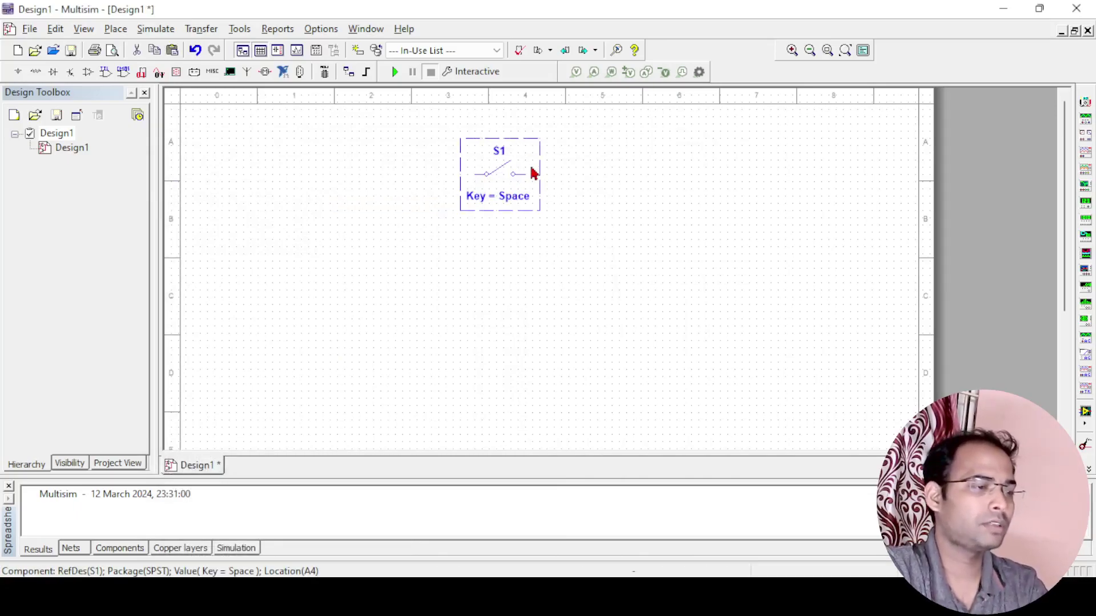
key(ctrl+v)
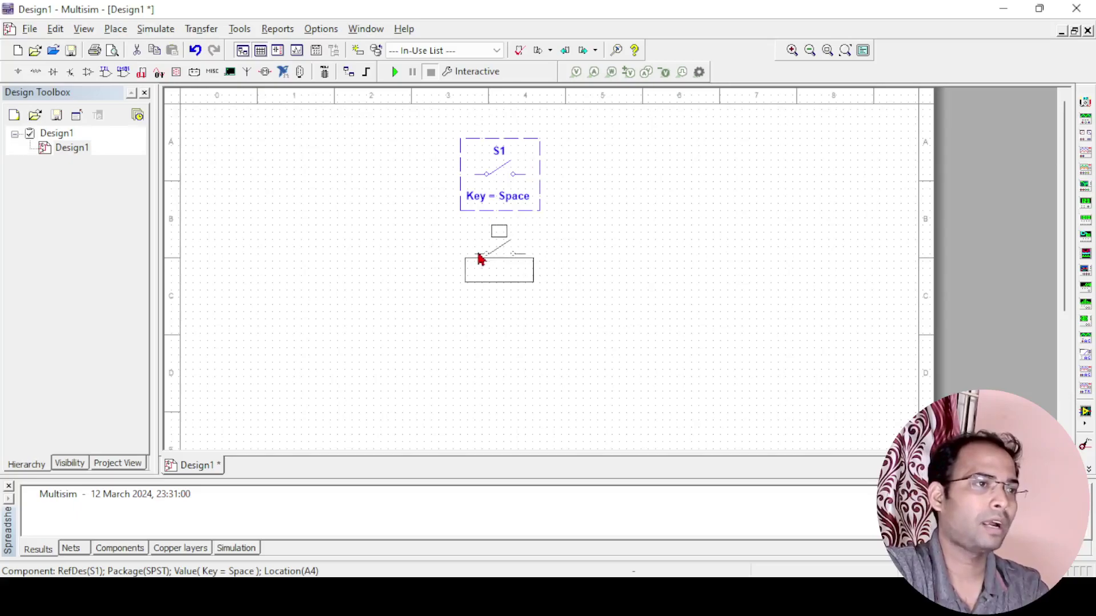
click(480, 258)
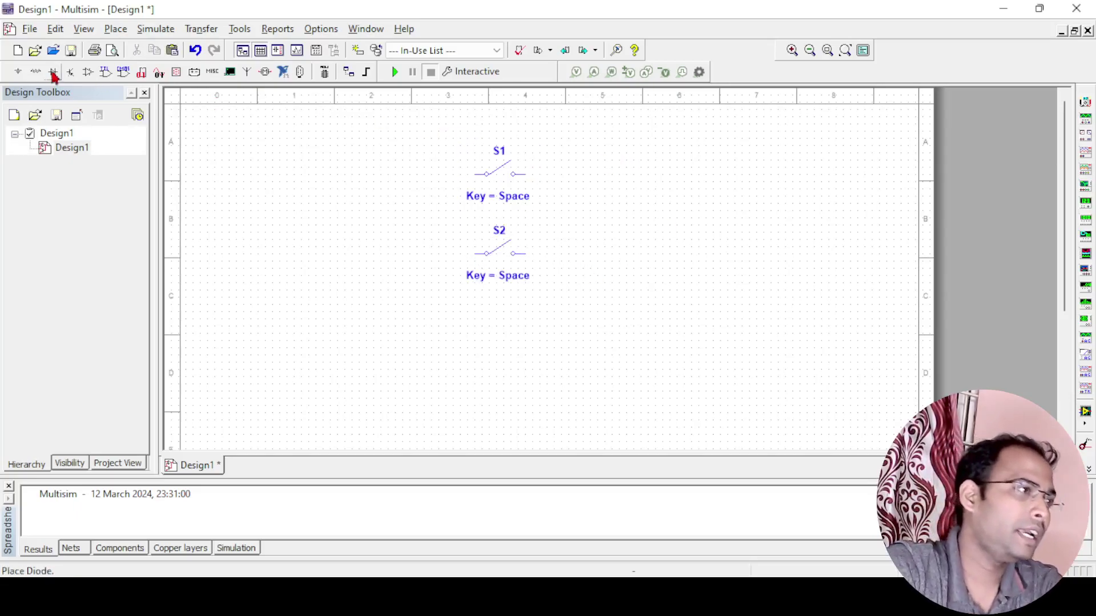
Step: Reopen the component library, browse the Diodes group, then open the group list to change it
click(19, 73)
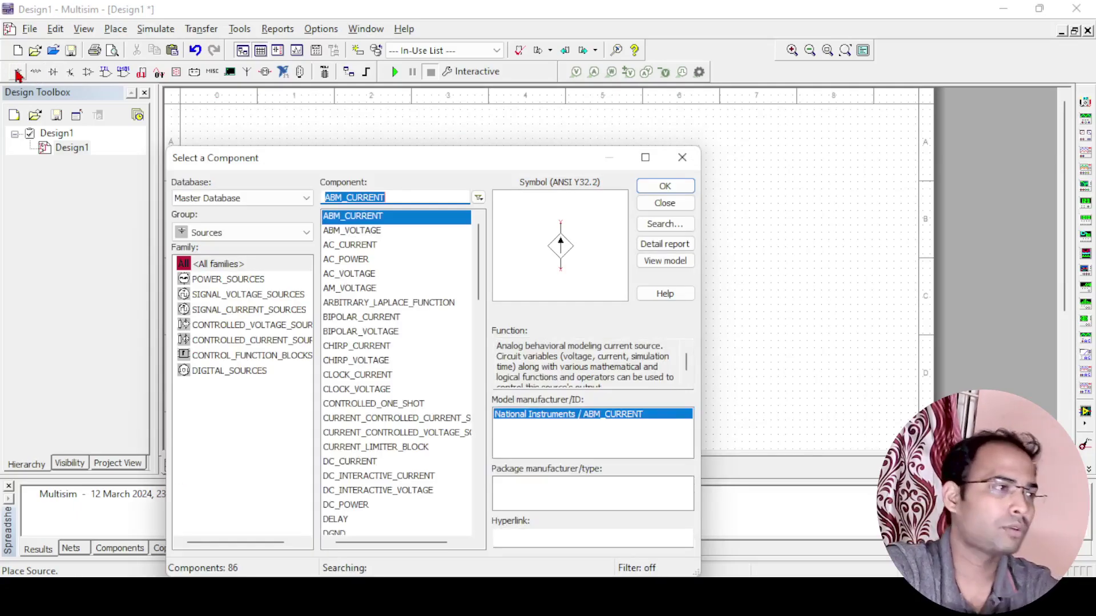
click(225, 235)
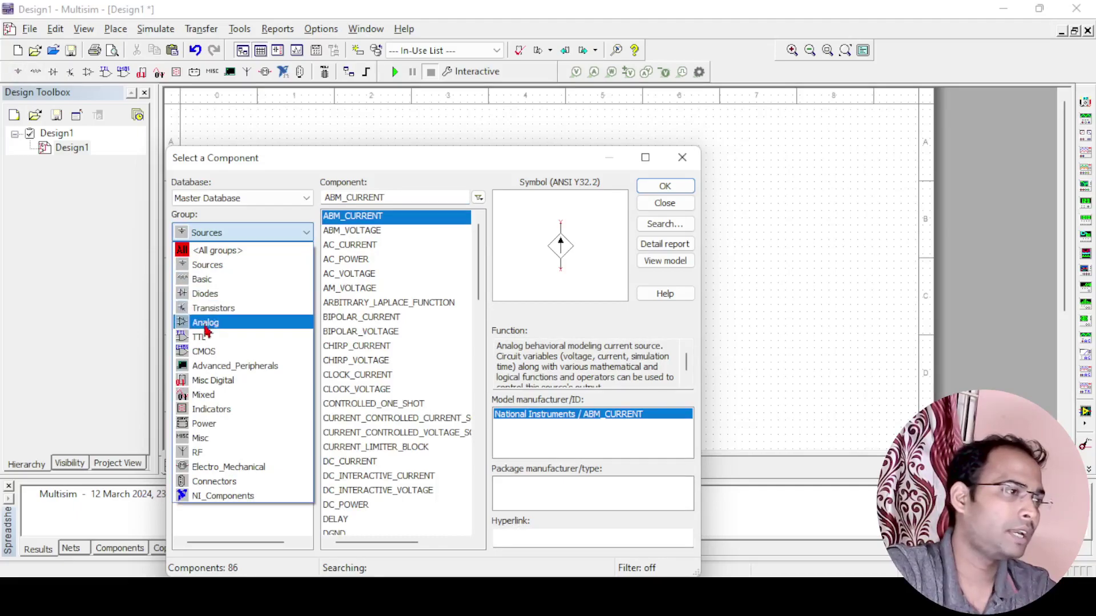
click(206, 295)
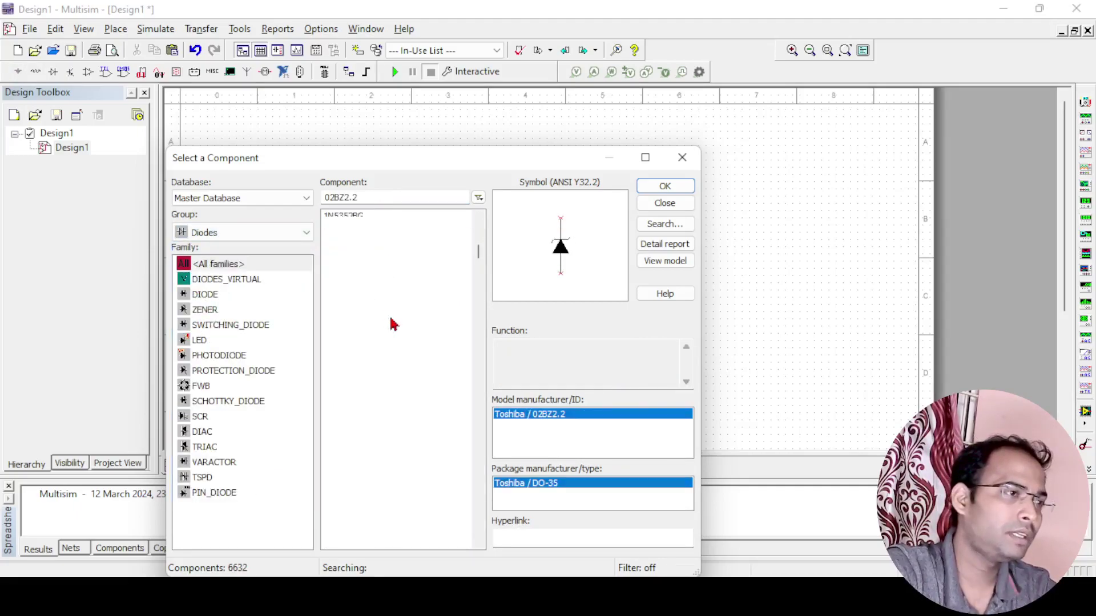
scroll(394, 324, down, 10)
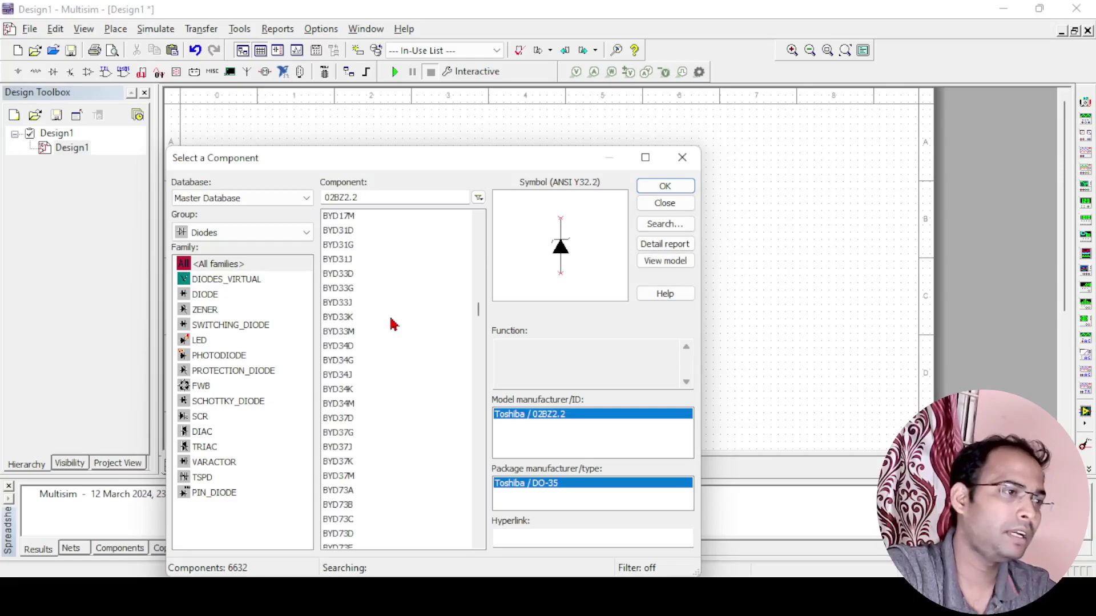
scroll(394, 324, down, 10)
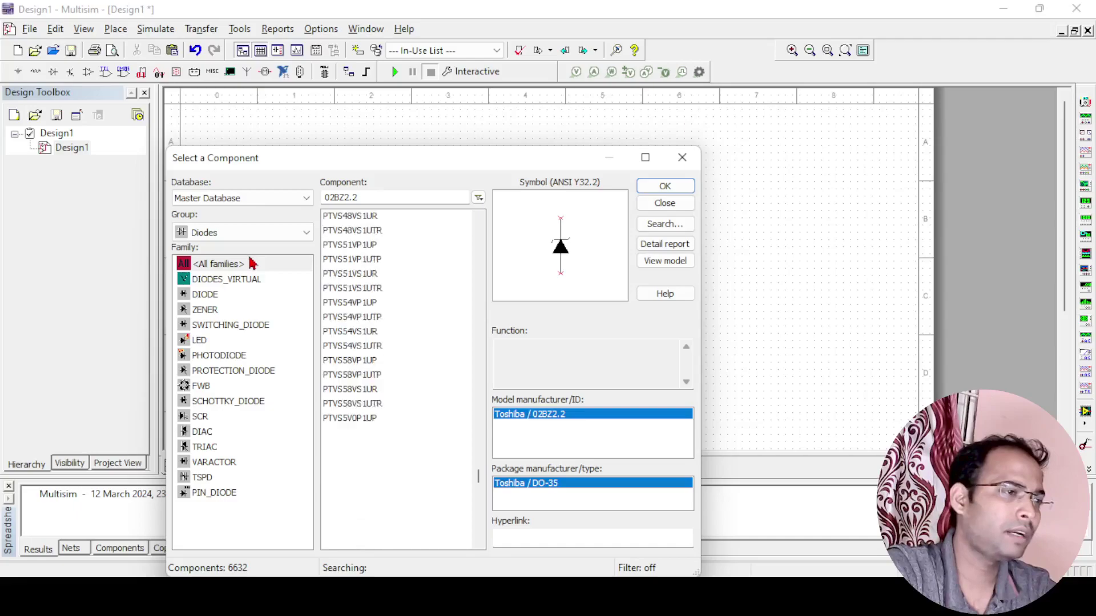
click(212, 234)
Step: Search all groups for 'led', pick LED_red, and place it right of the switches
click(205, 246)
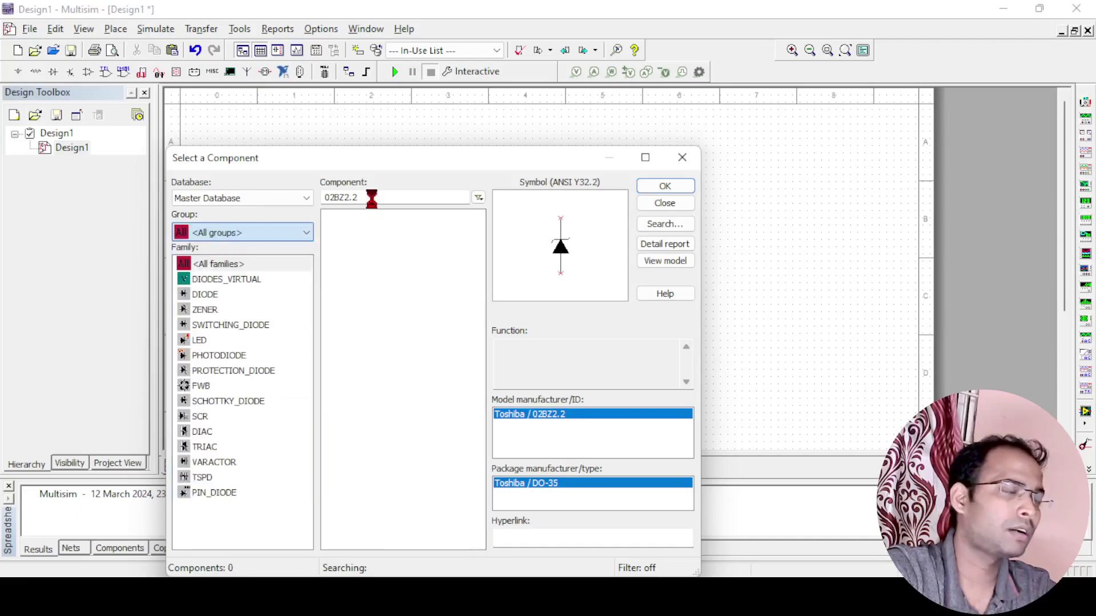
drag(367, 195, 293, 203)
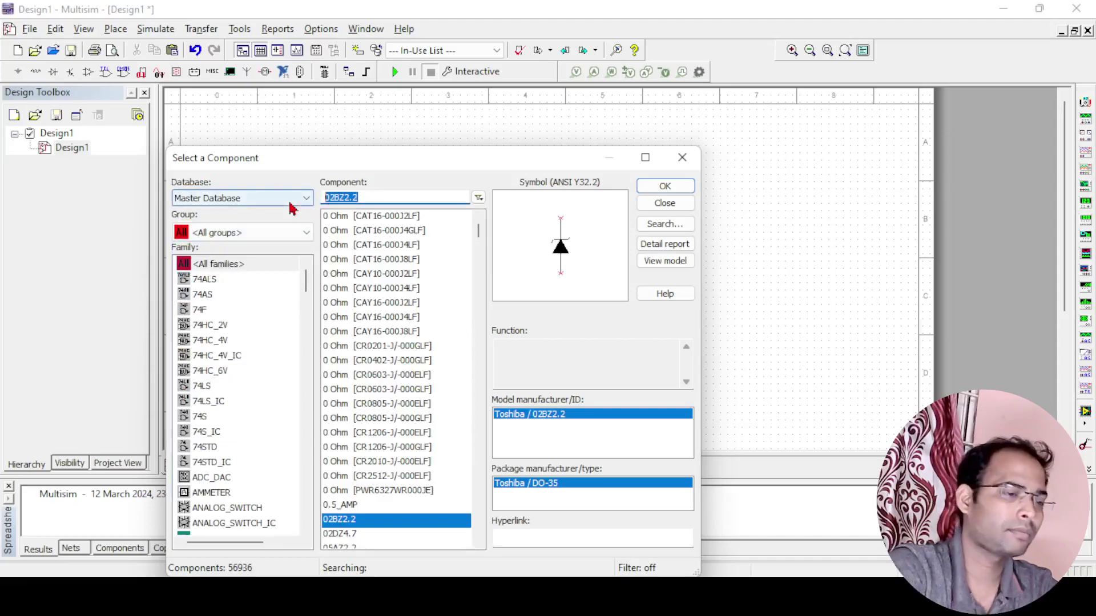
key(BackSpace)
text(led)
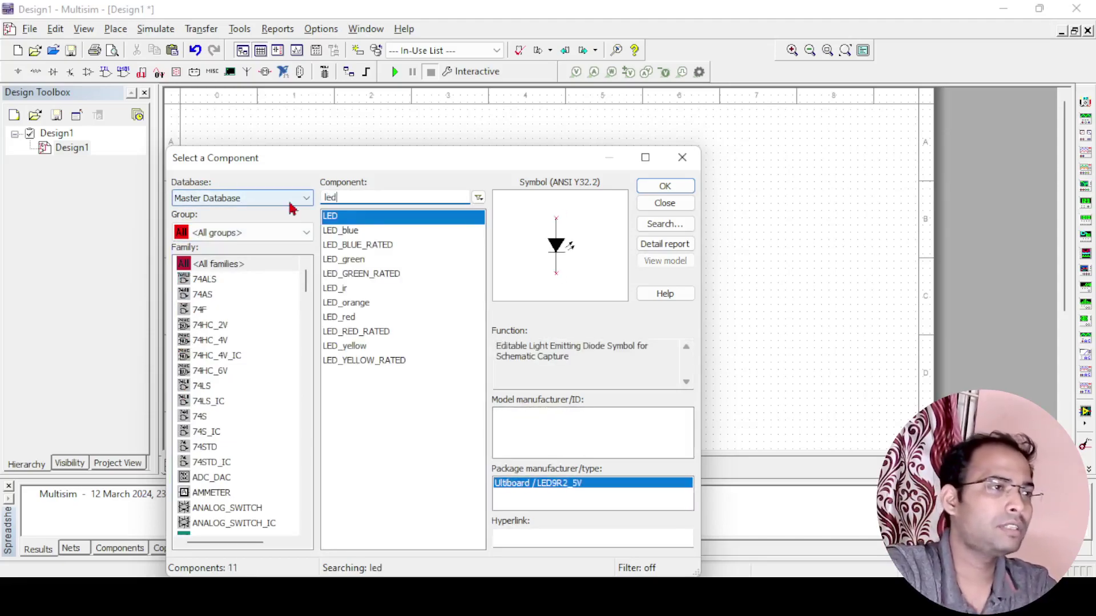
click(380, 232)
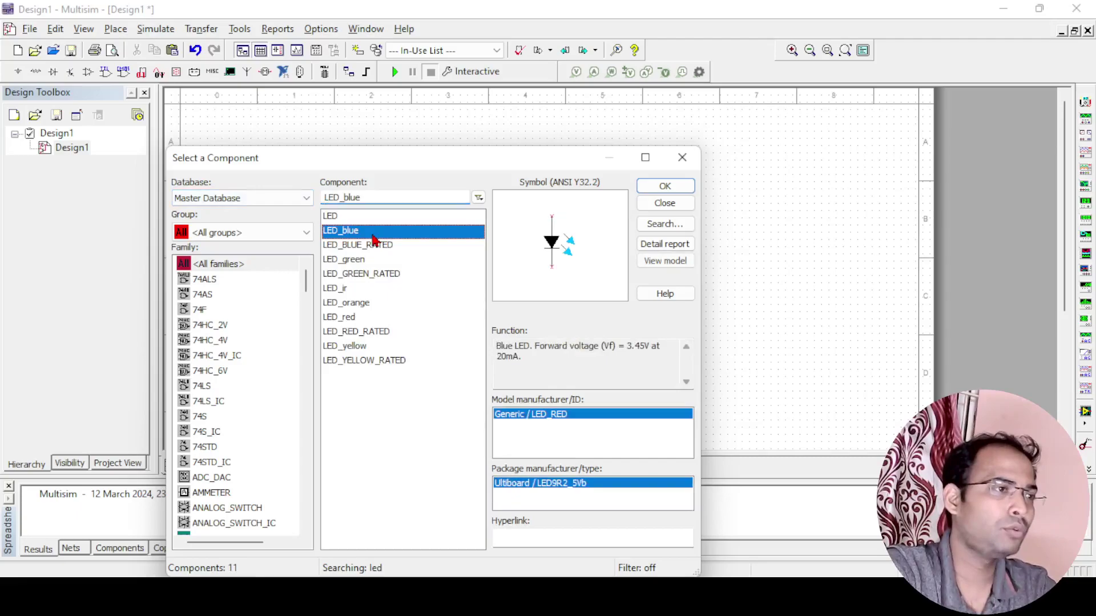
click(360, 263)
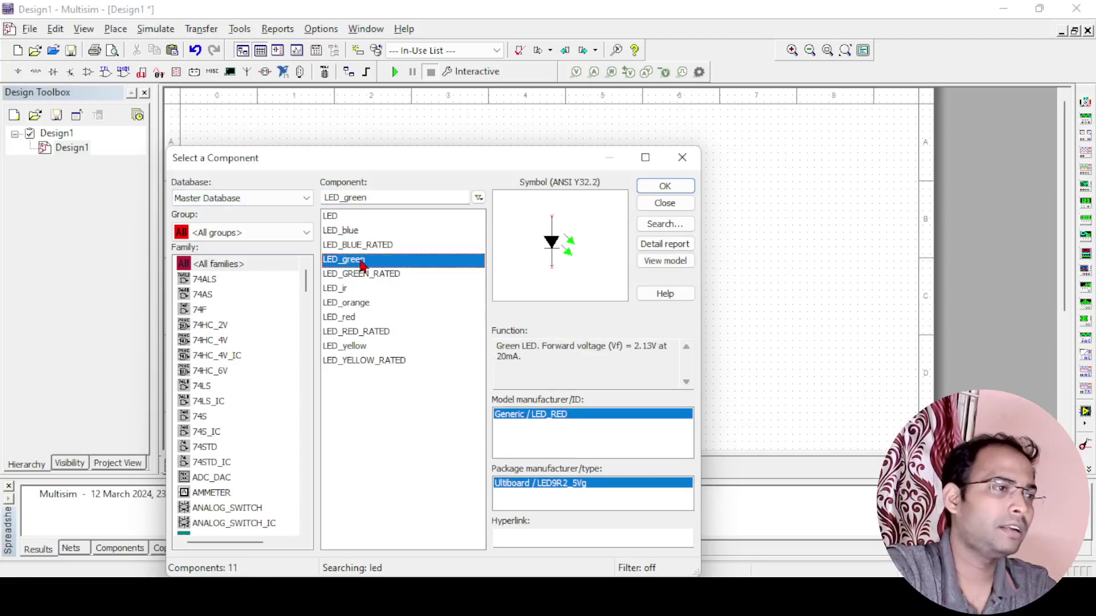
click(358, 305)
click(352, 317)
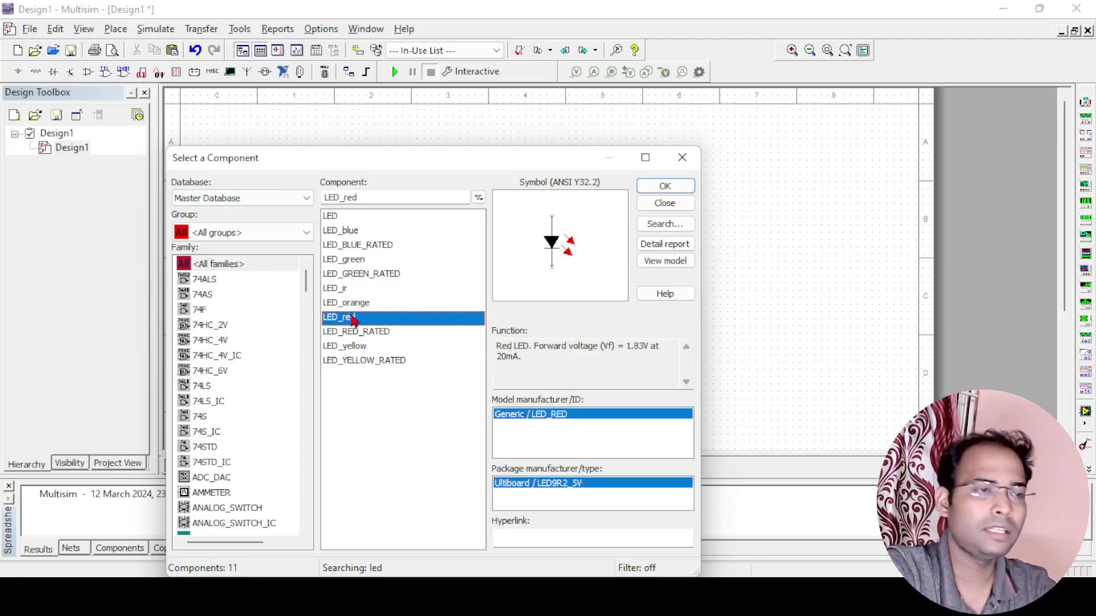
click(664, 187)
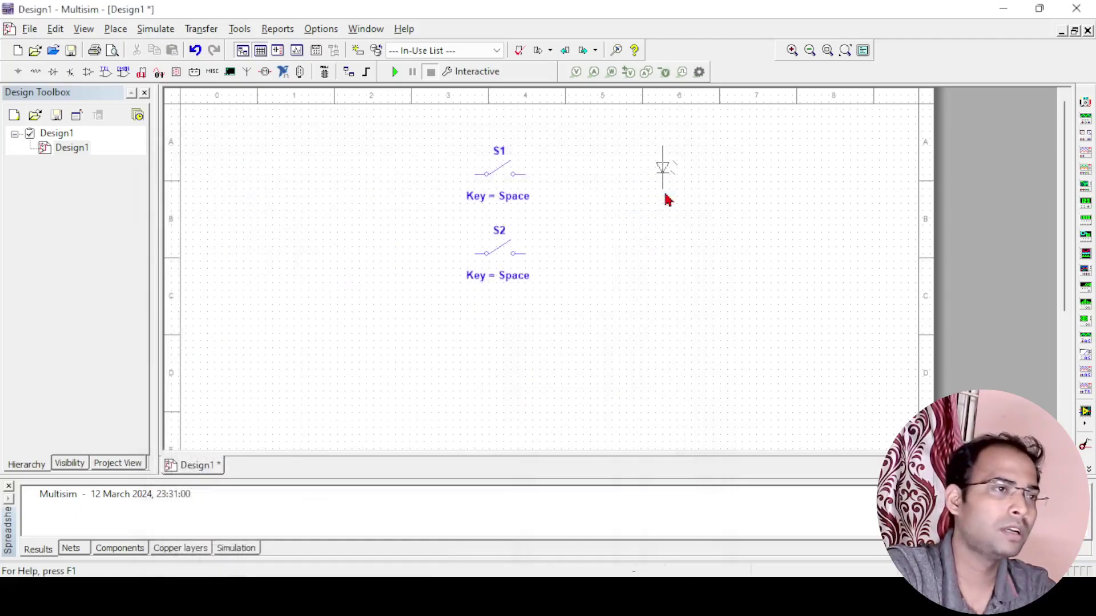
click(652, 231)
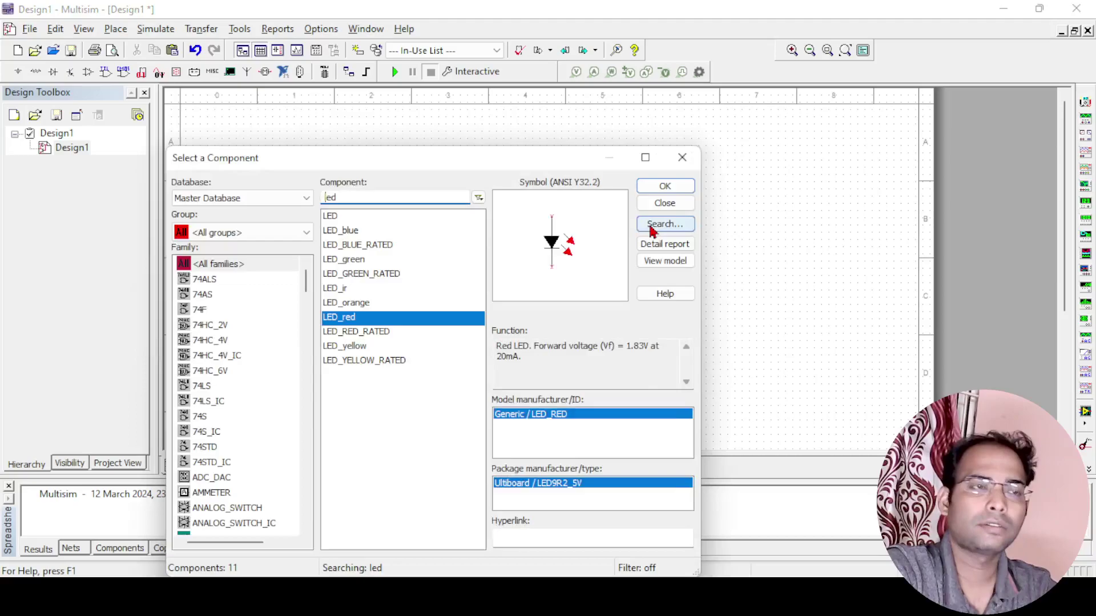
Step: Place a 12 V DC_POWER source, V1, to the left of the switches
key(Escape)
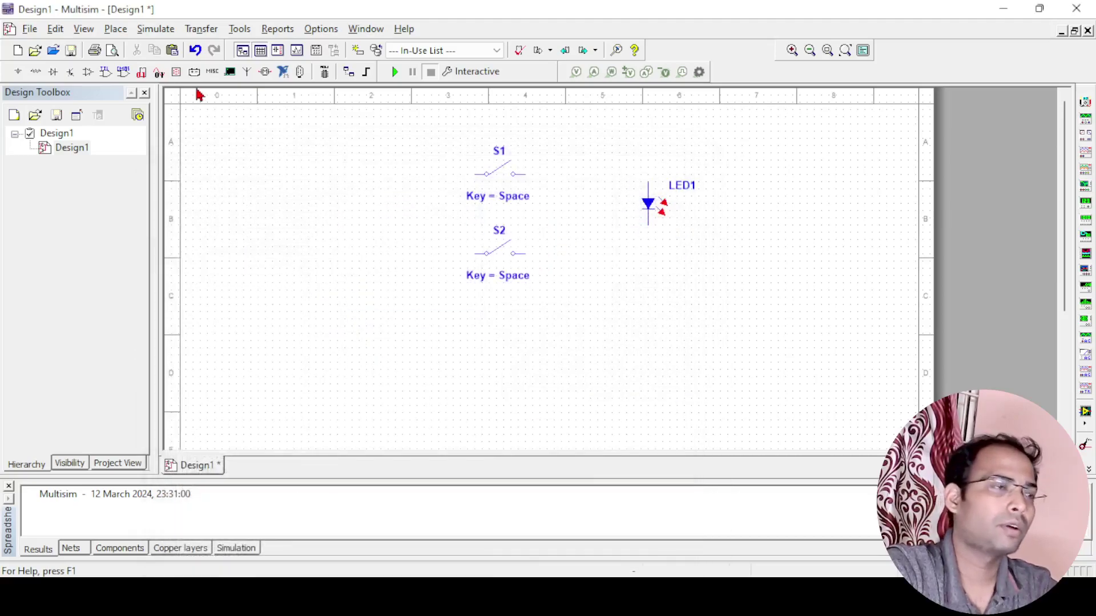
click(20, 73)
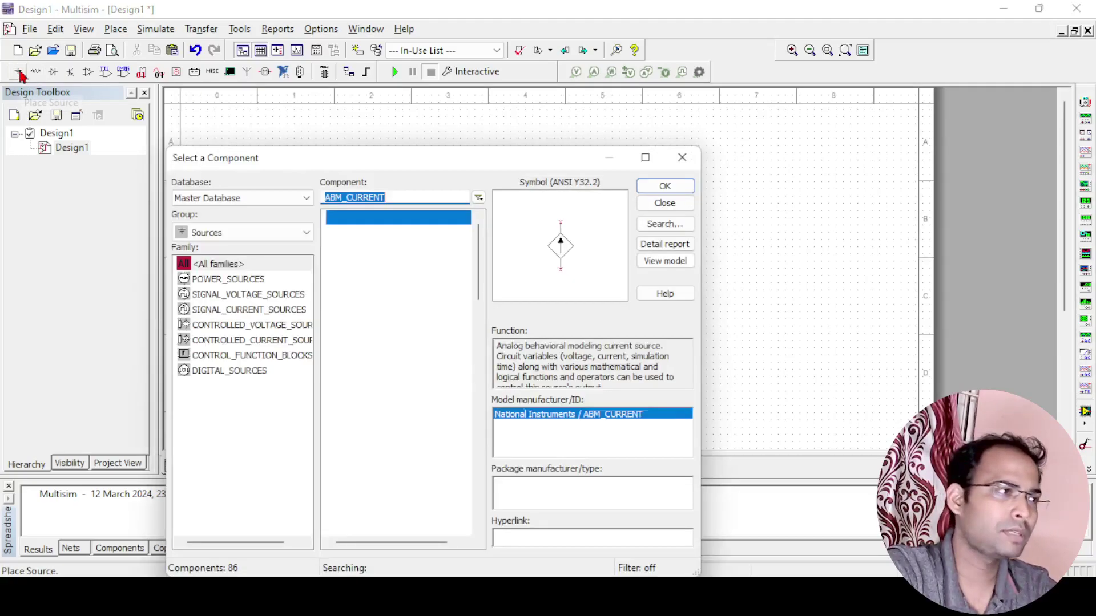
click(231, 281)
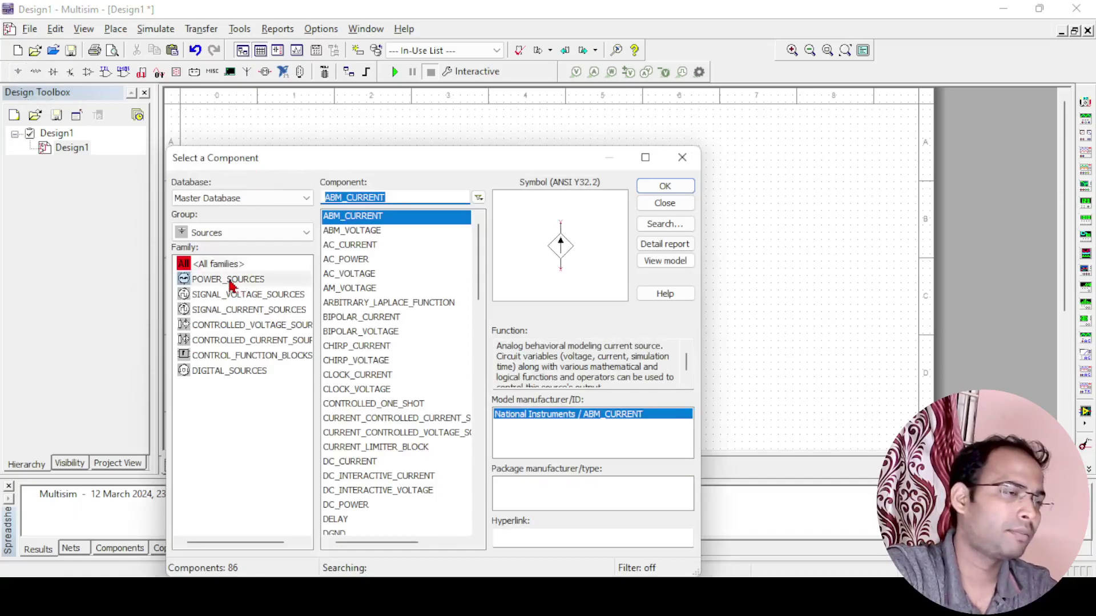
click(344, 231)
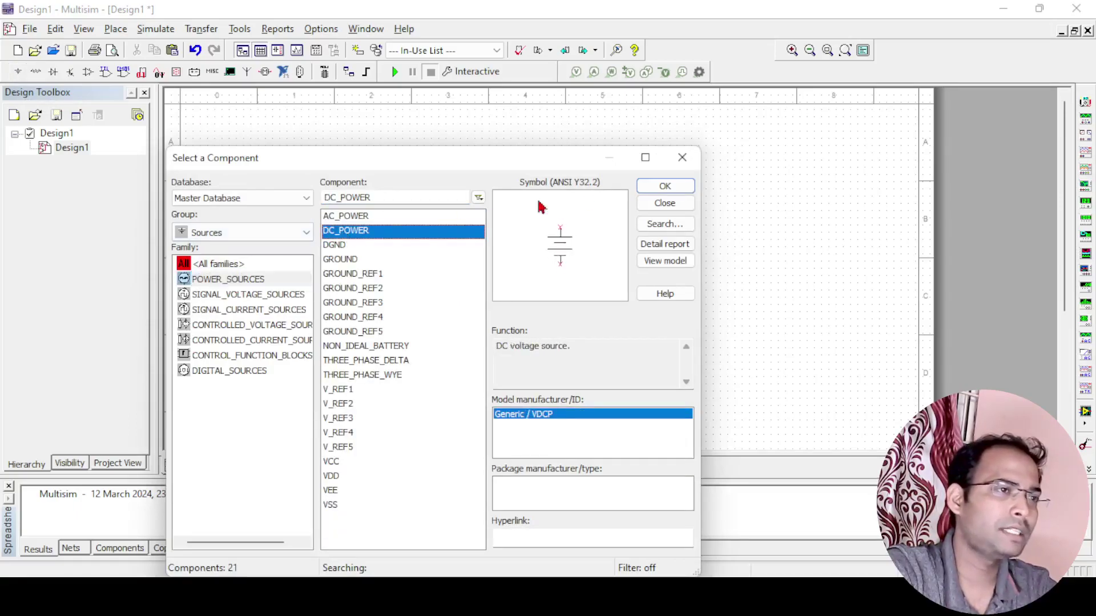
click(639, 186)
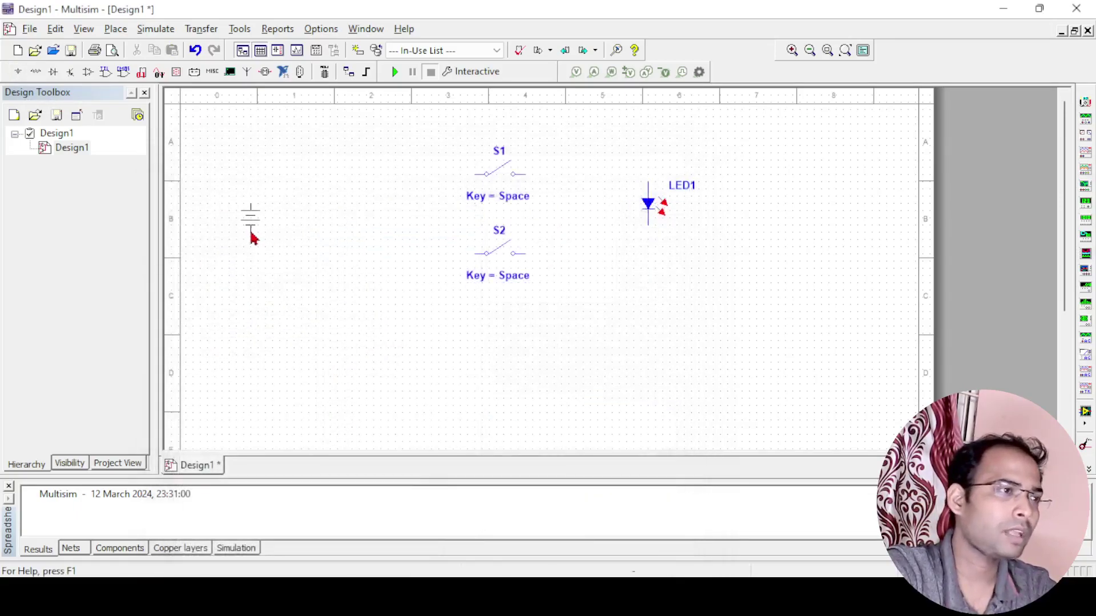
click(266, 246)
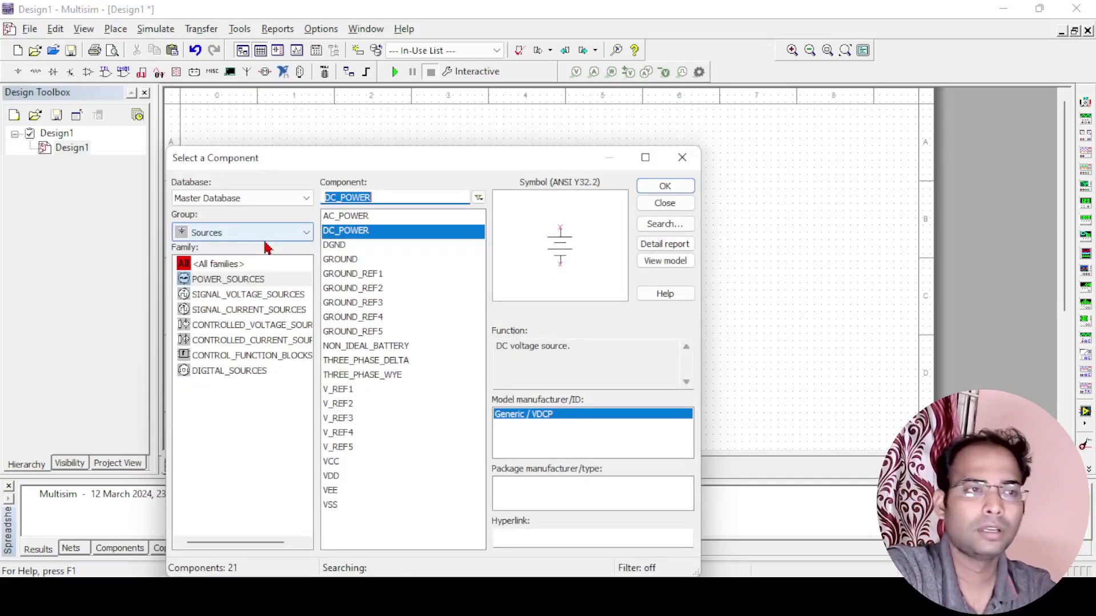
key(Escape)
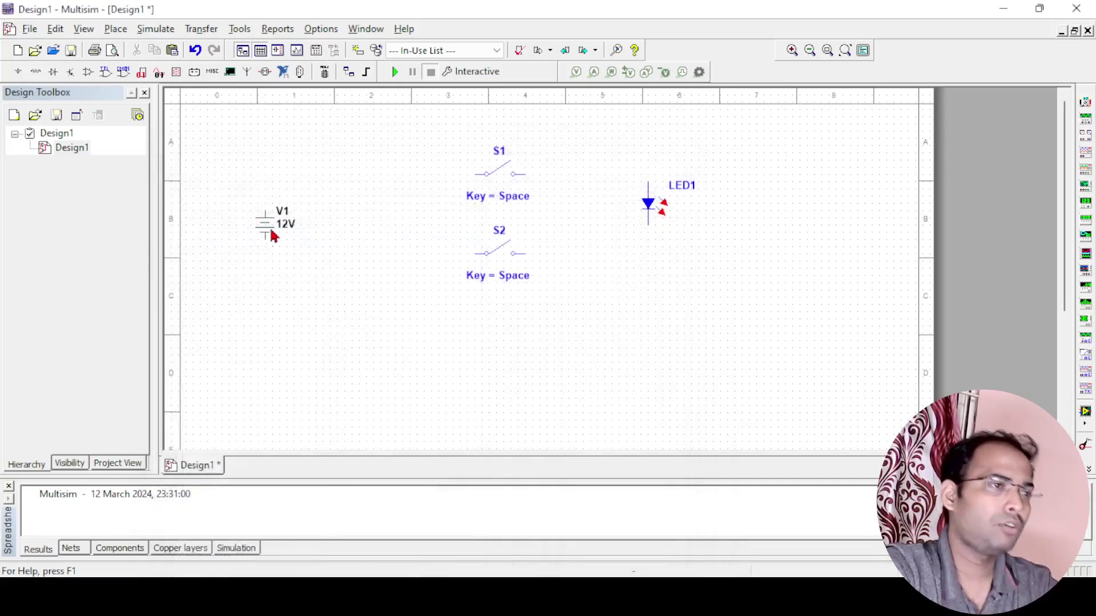
Step: Wire V1's top terminal to S1's left pin, tie in S2's left pin, and join their right pins
click(264, 210)
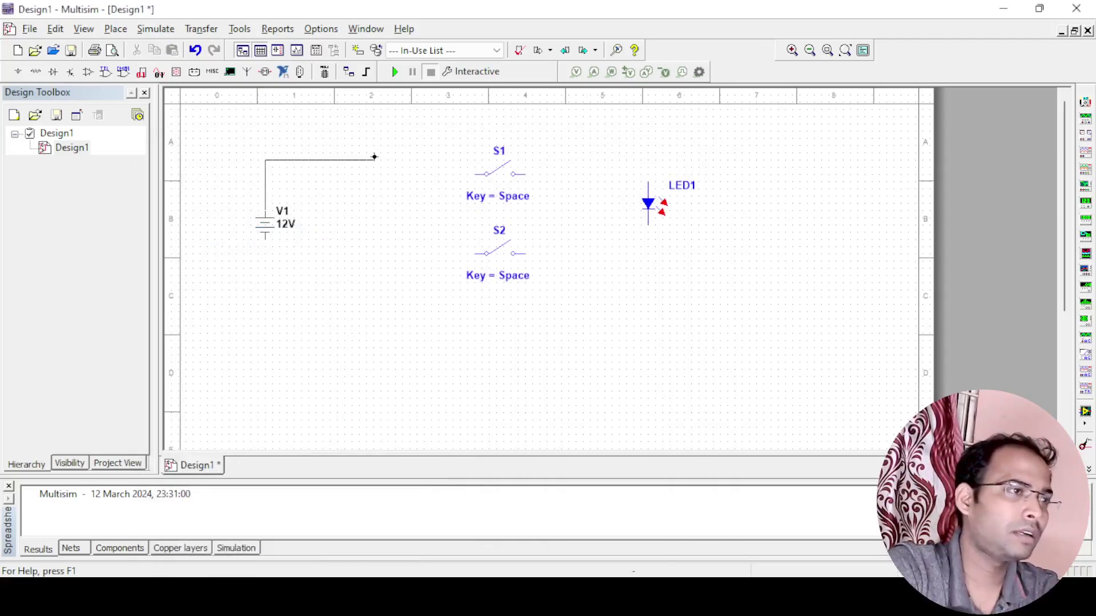
click(474, 174)
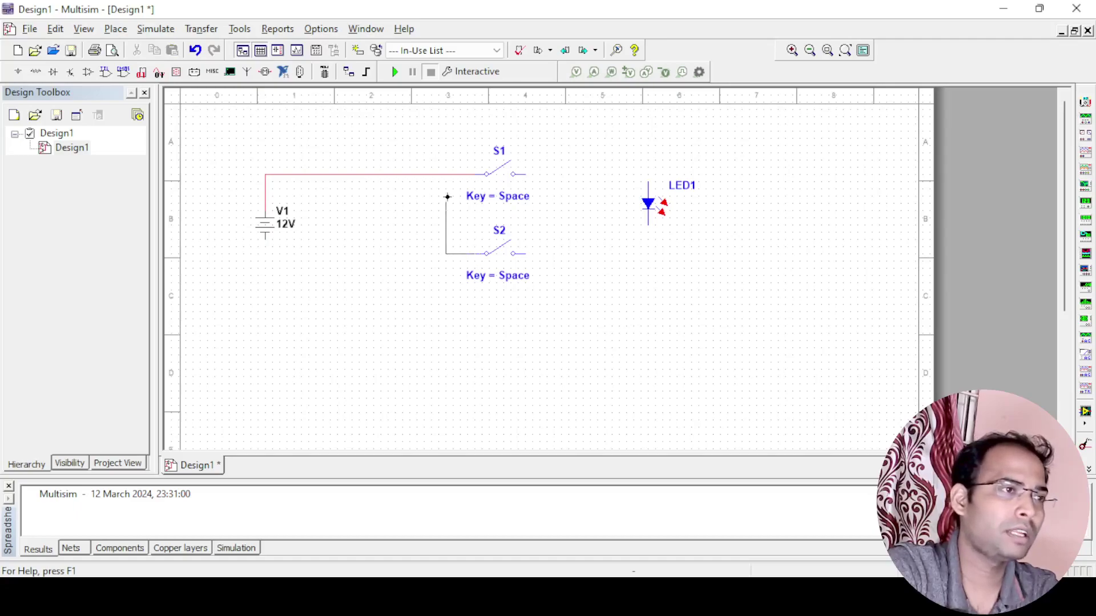
click(447, 174)
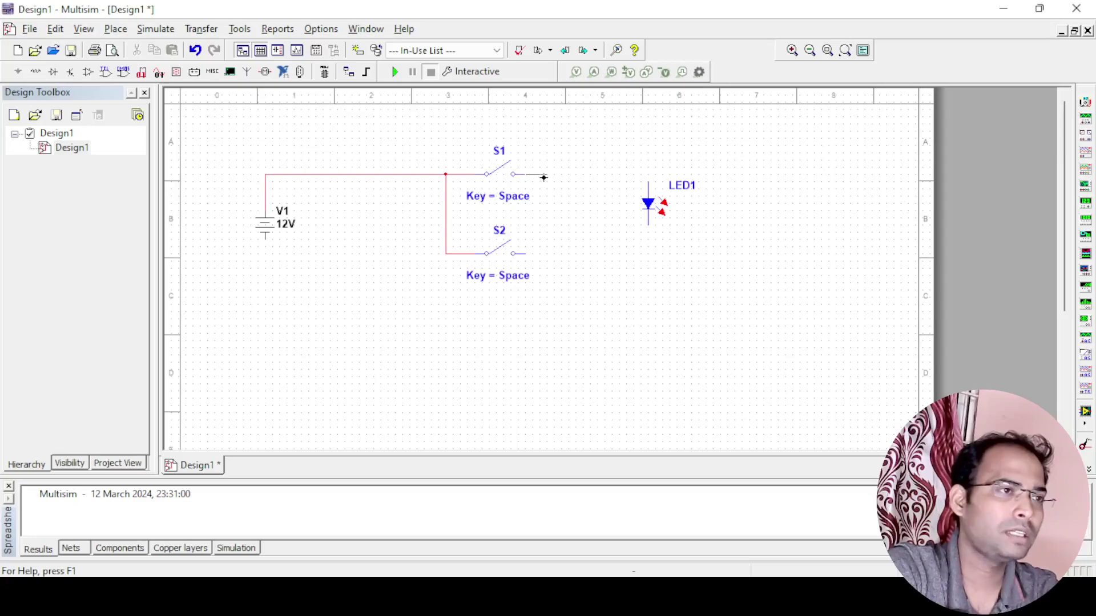
click(525, 256)
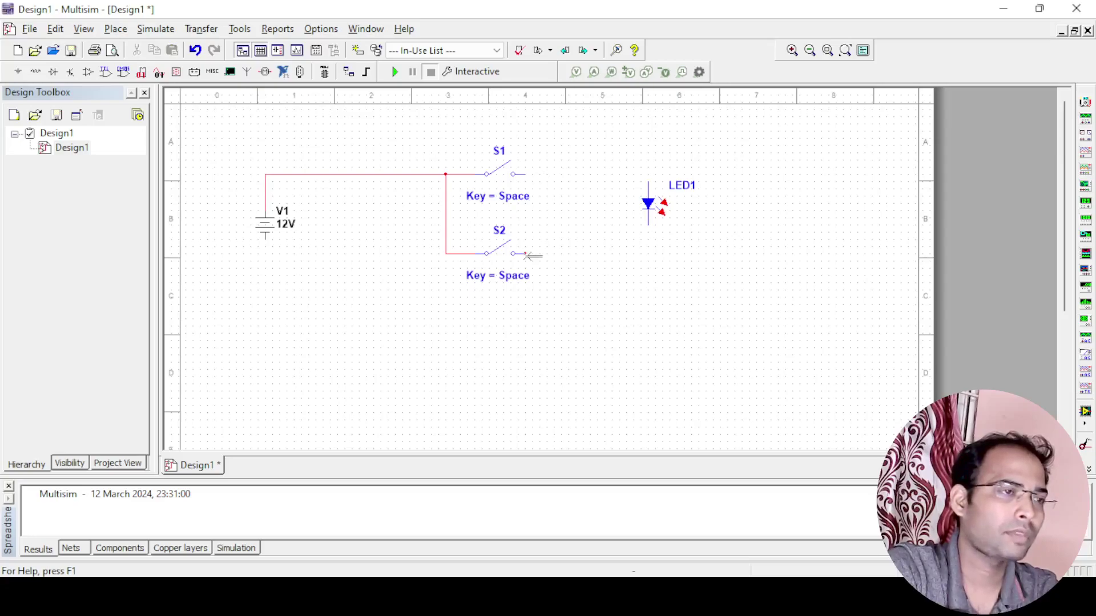
Step: Wire LED1's top pin to the switches' output wire and its bottom pin to V1's lower terminal
click(647, 179)
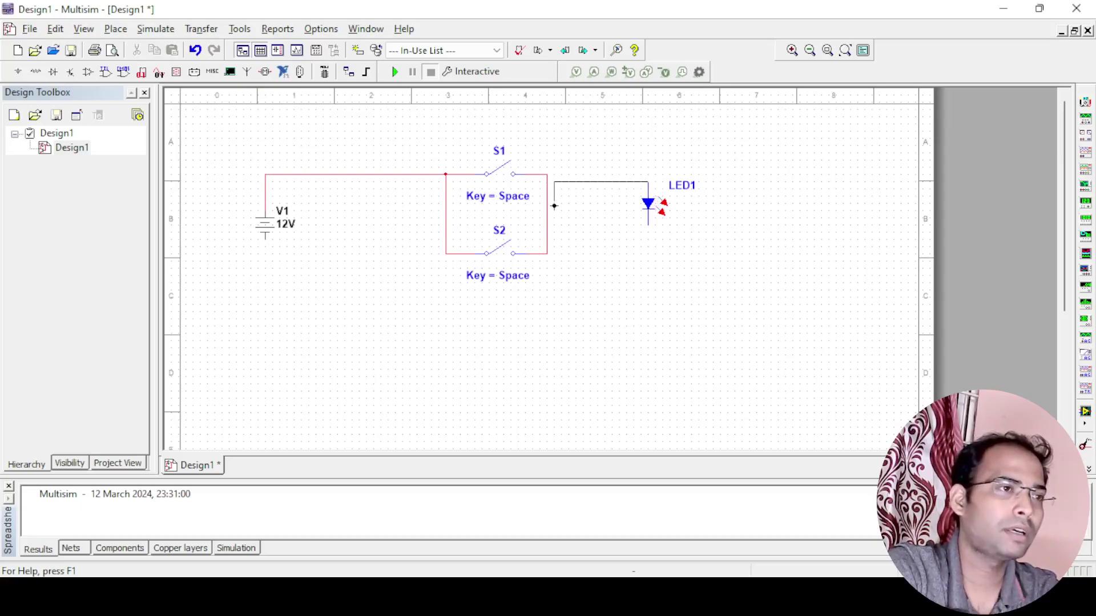
click(547, 209)
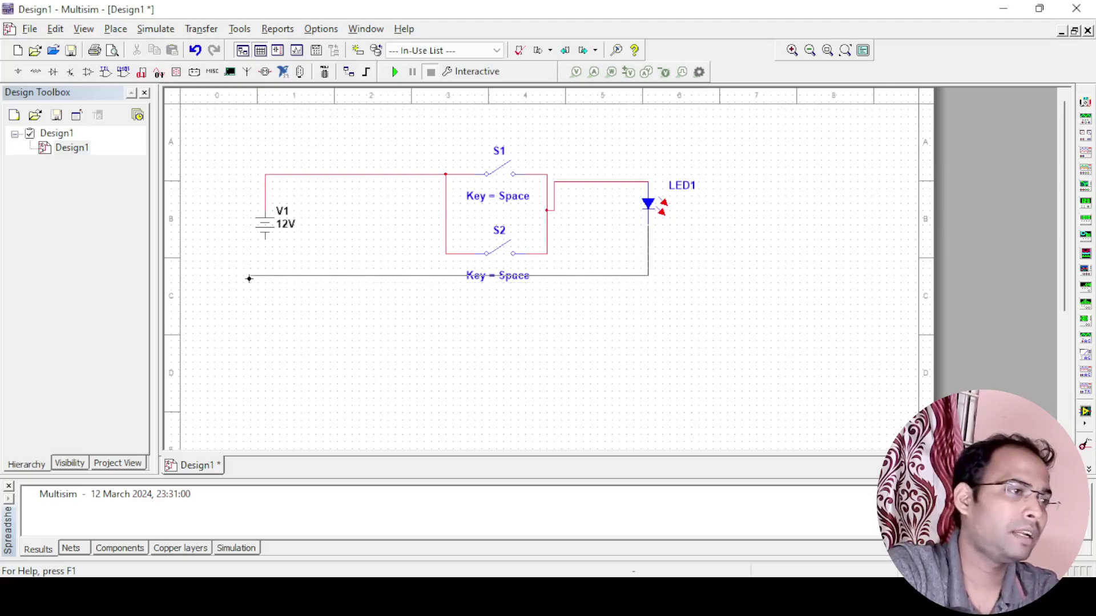
key(Escape)
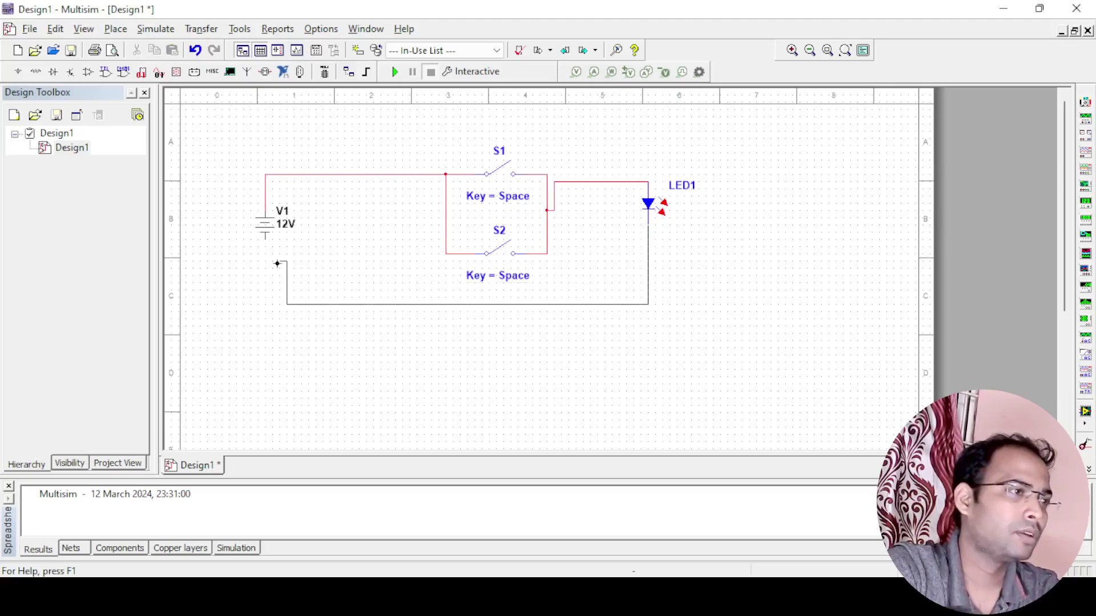
key(Escape)
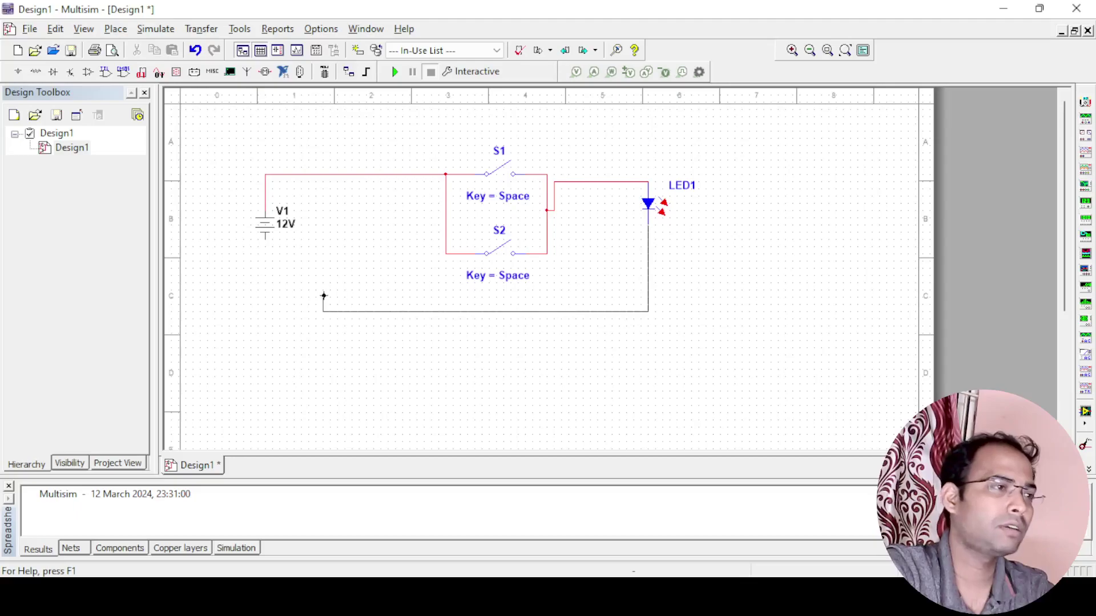
click(265, 240)
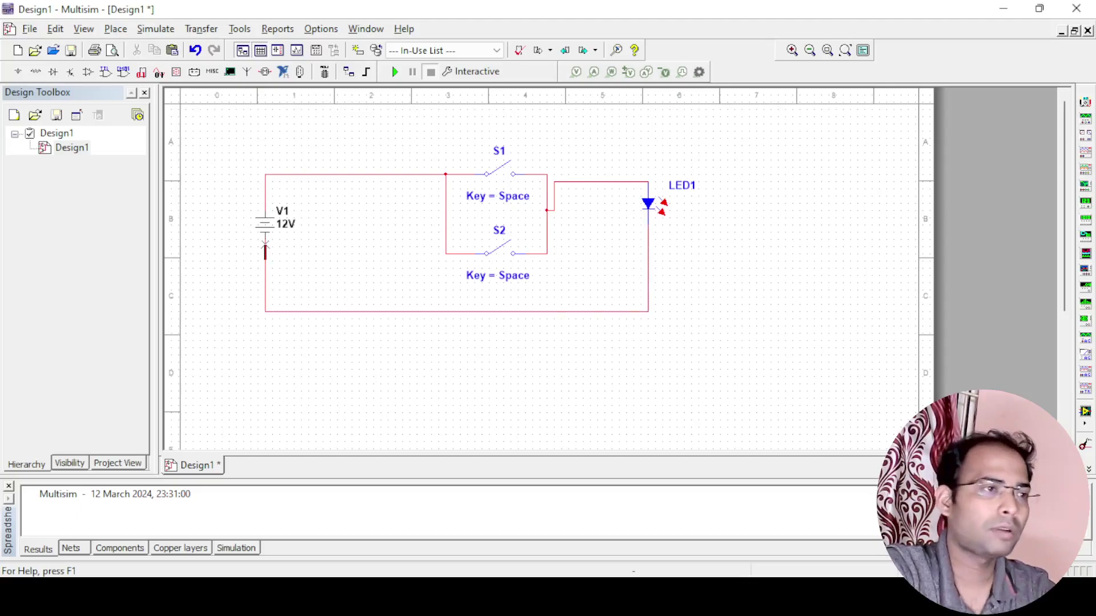
Step: Place a GROUND symbol below V1 and wire it to the circuit's bottom return wire
click(21, 72)
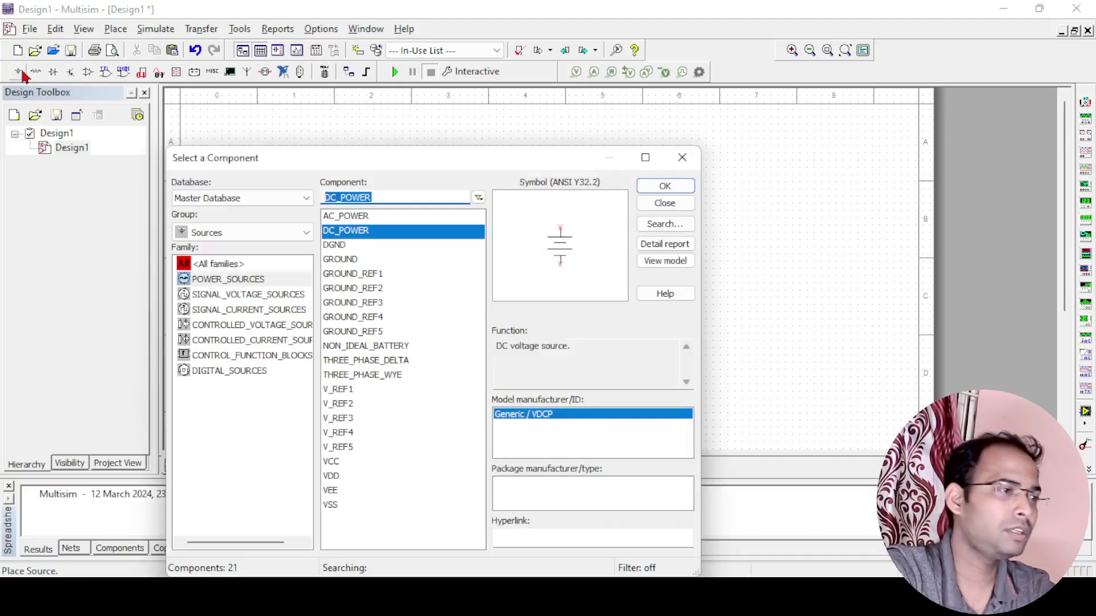
click(335, 262)
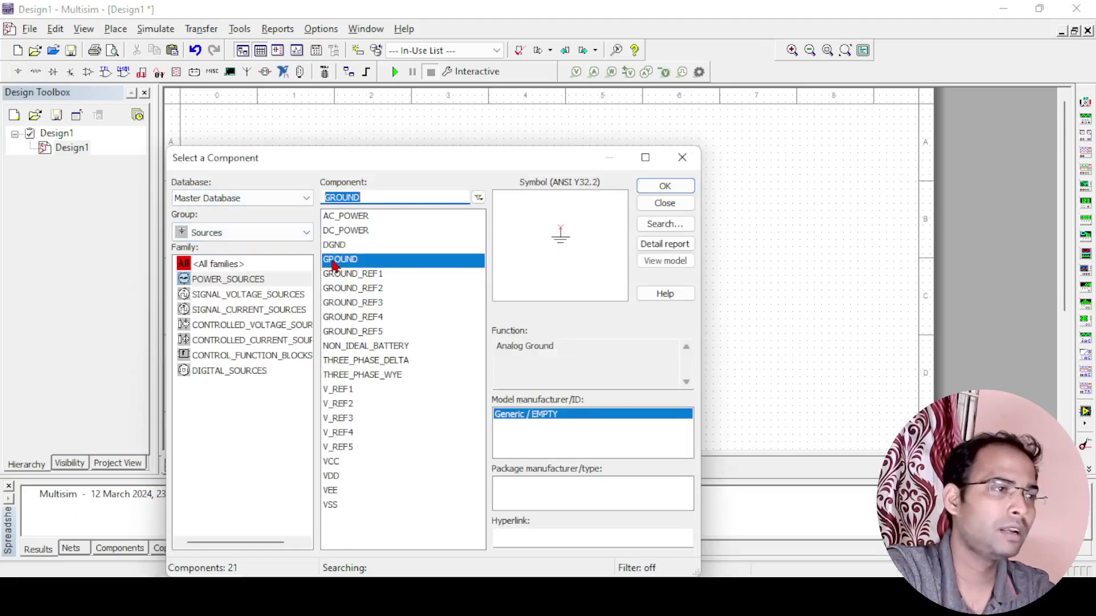
click(664, 186)
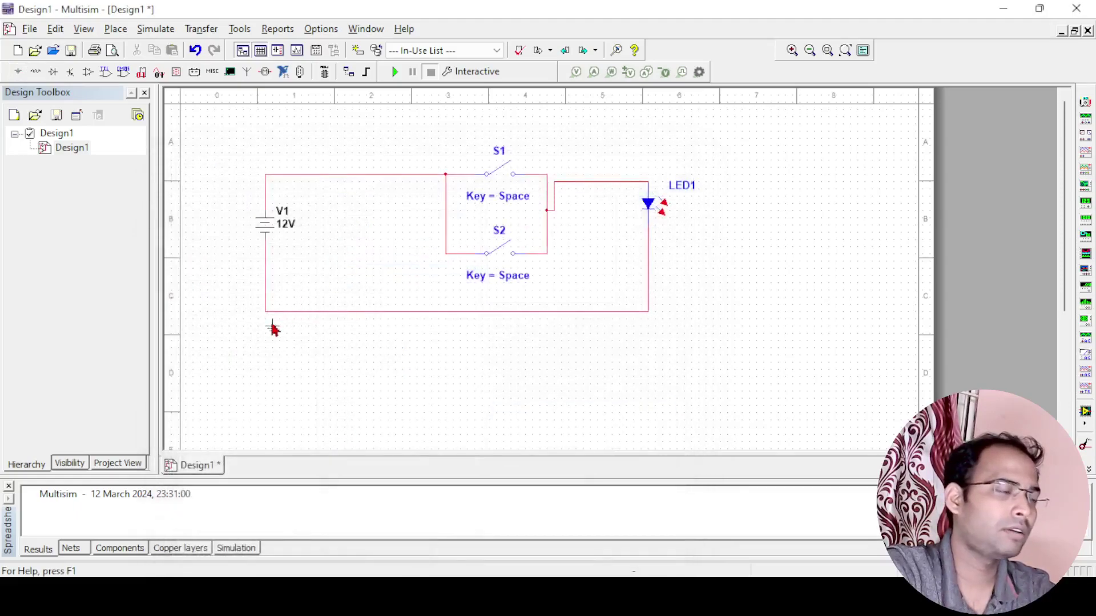
click(263, 375)
key(Escape)
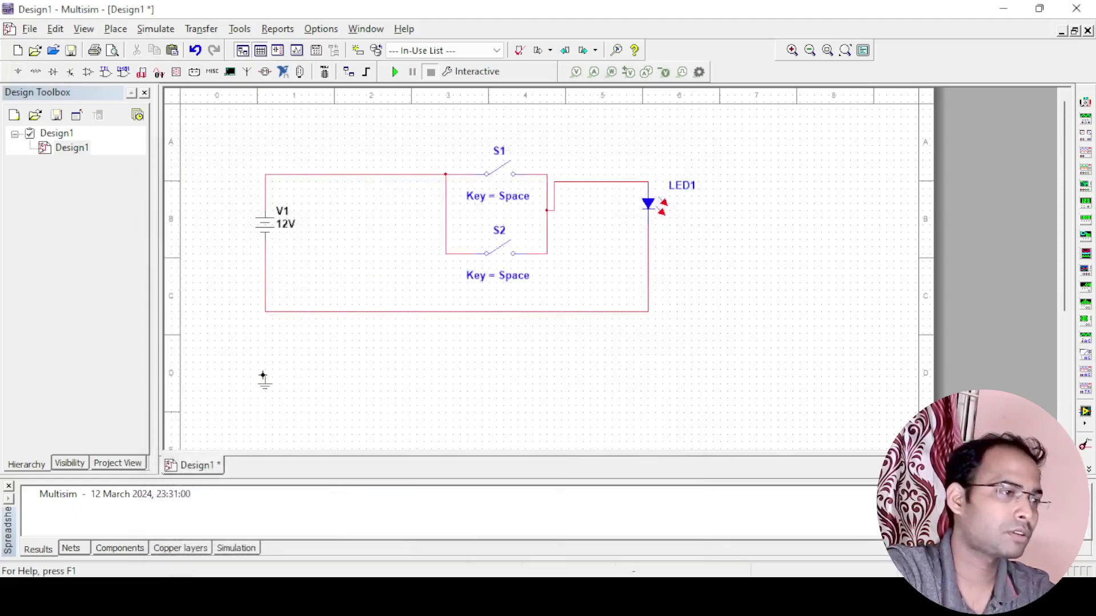
click(265, 376)
click(265, 315)
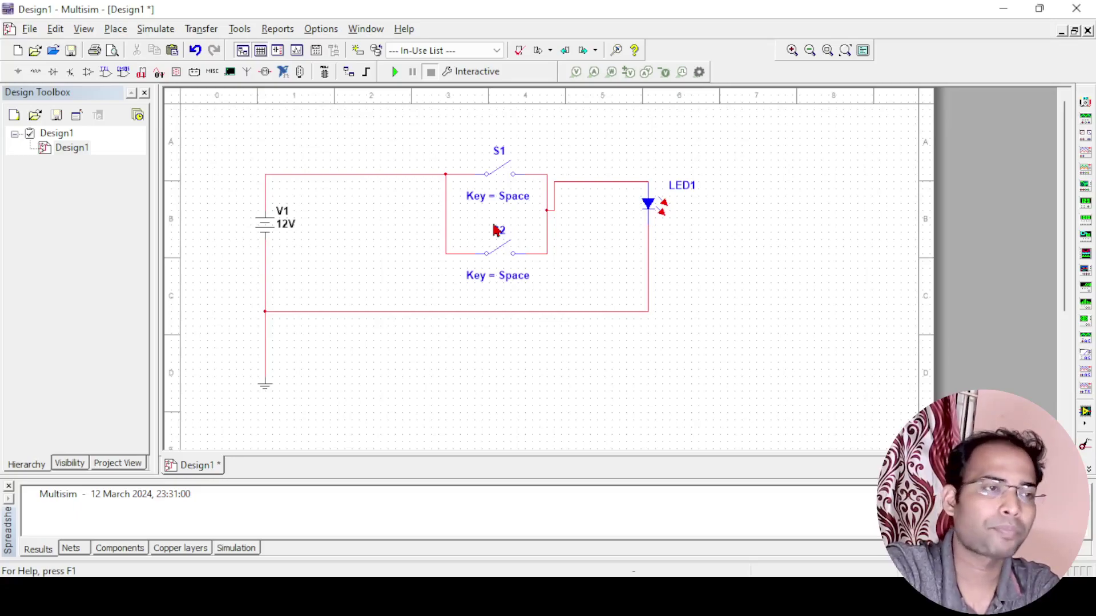
Step: Run the simulation and toggle S1 and S2, watching LED1 light and then go dark
click(398, 79)
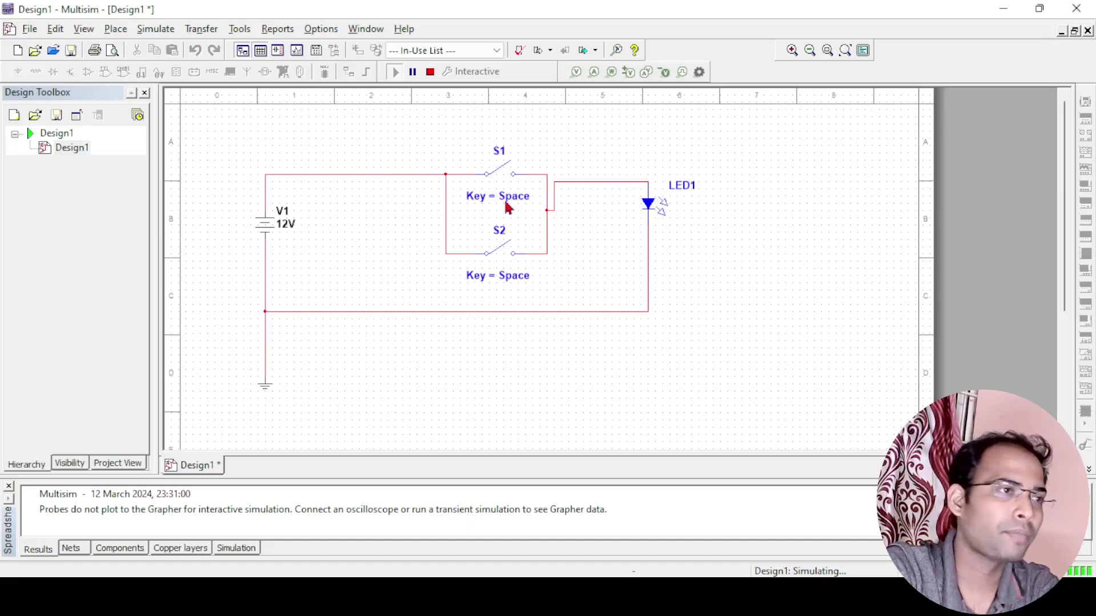
click(498, 178)
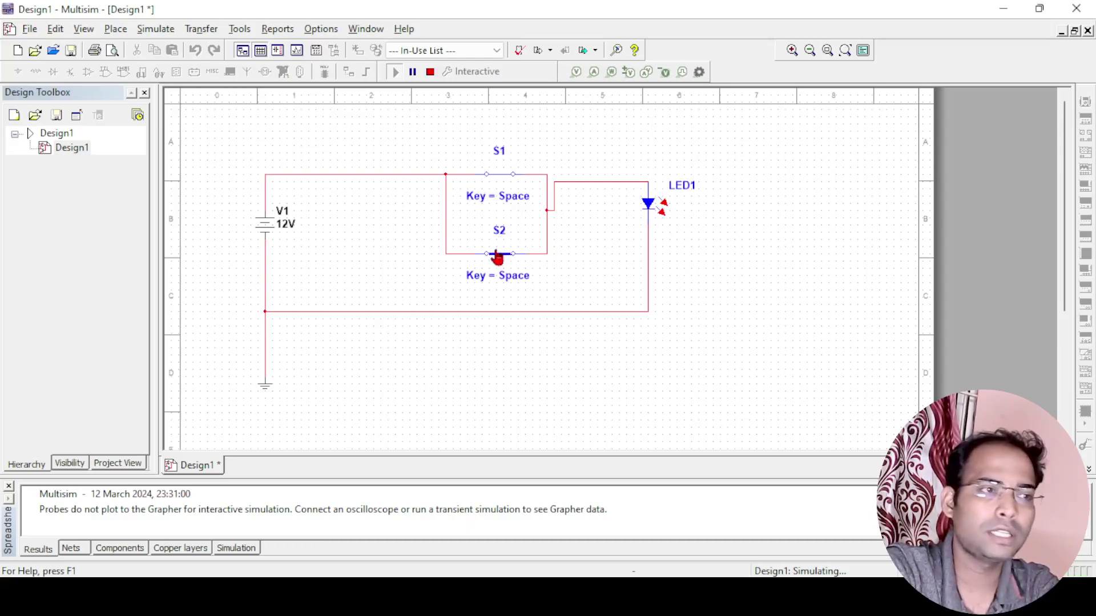
click(494, 178)
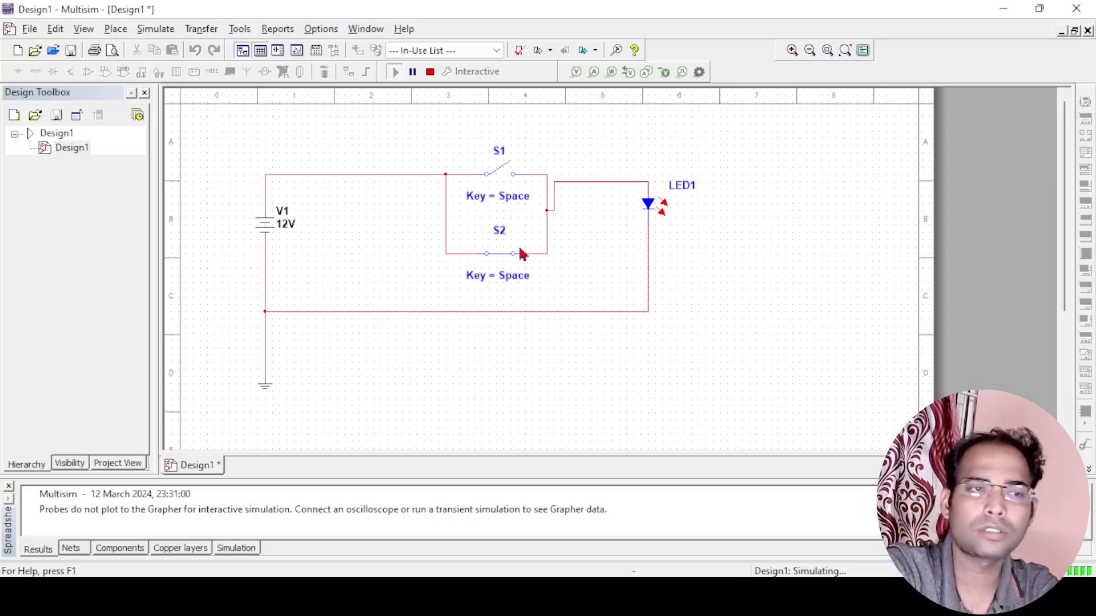
click(500, 261)
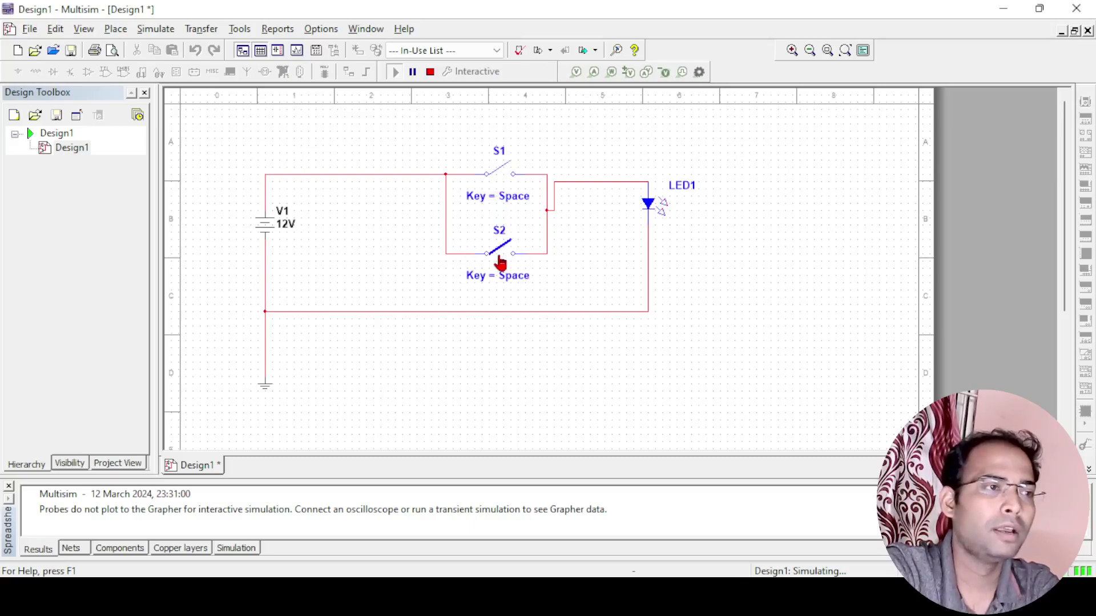